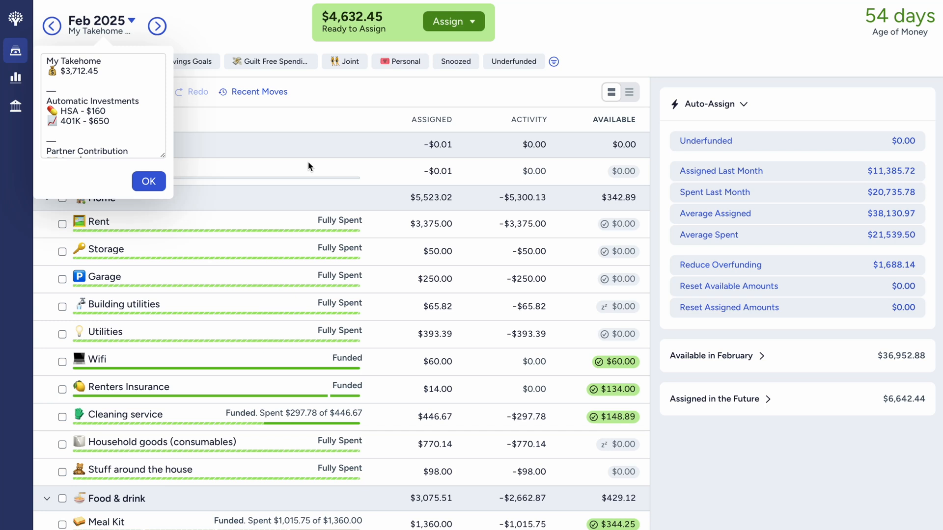
Step: Read the February 2025 month note to its end, close it, and review the month's category amounts from Home through Food & drink
scroll(146, 116, "down", 1)
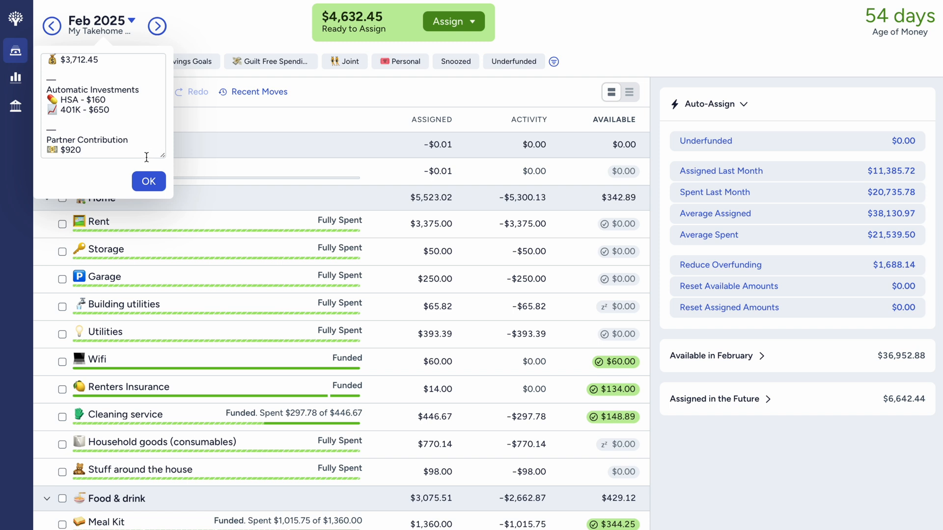
left_click(149, 182)
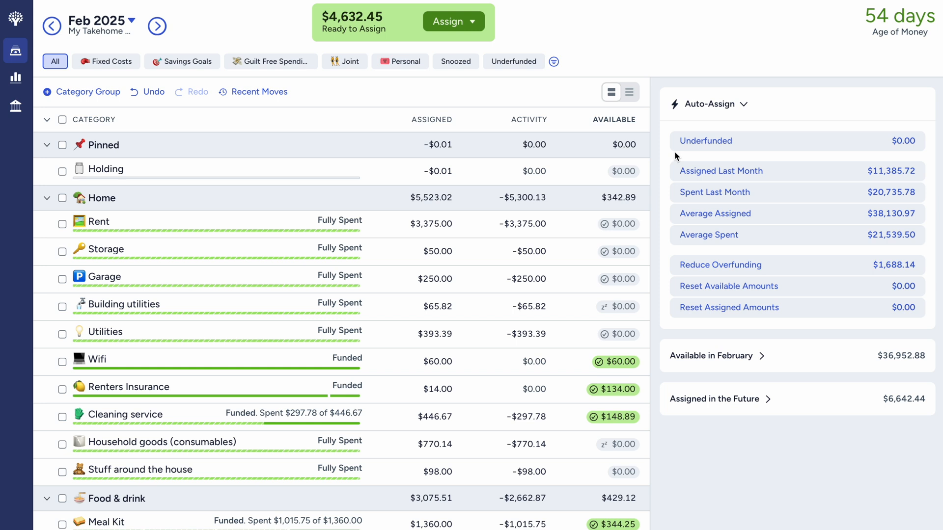
scroll(529, 211, "down", 3)
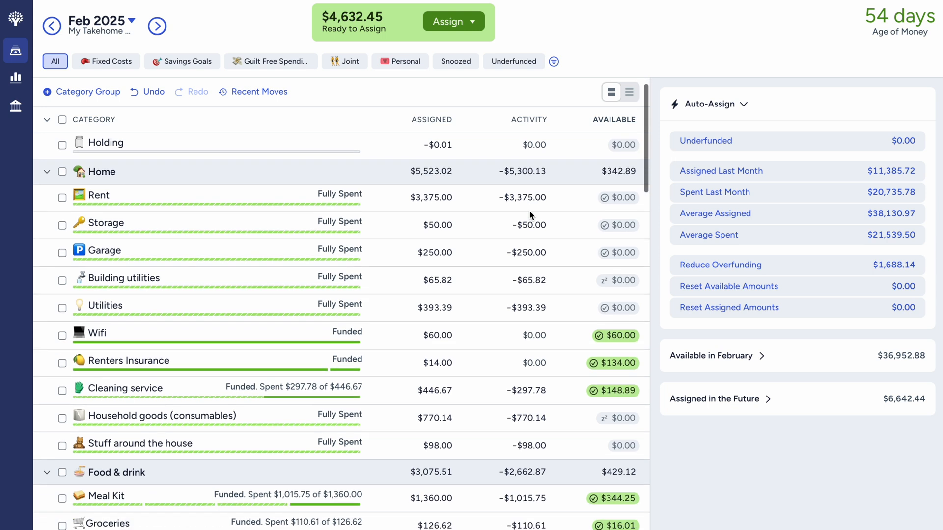
scroll(530, 215, "down", 4)
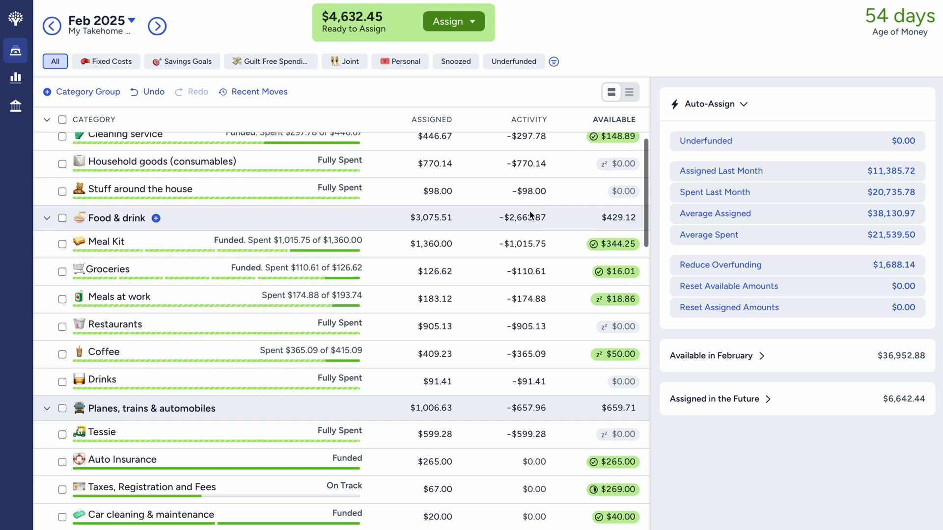
scroll(529, 215, "down", 2)
scroll(530, 216, "up", 5)
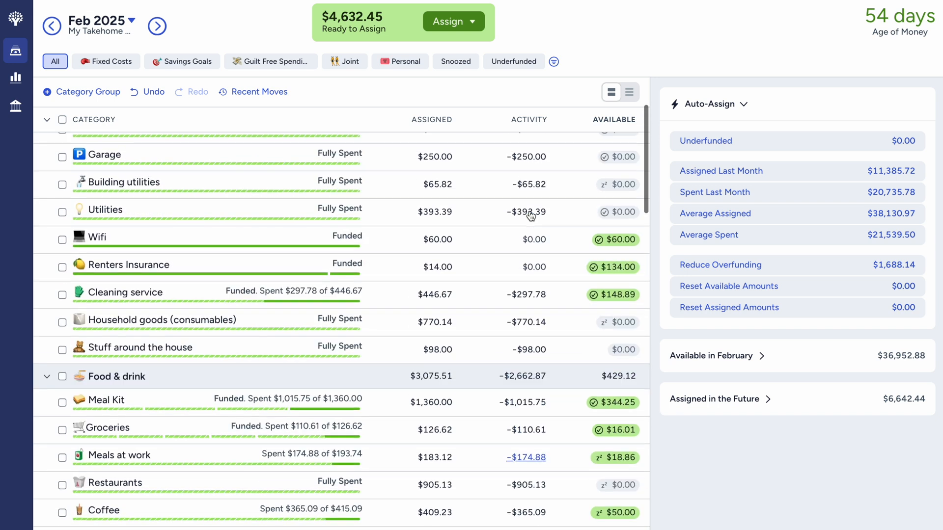
scroll(530, 216, "up", 2)
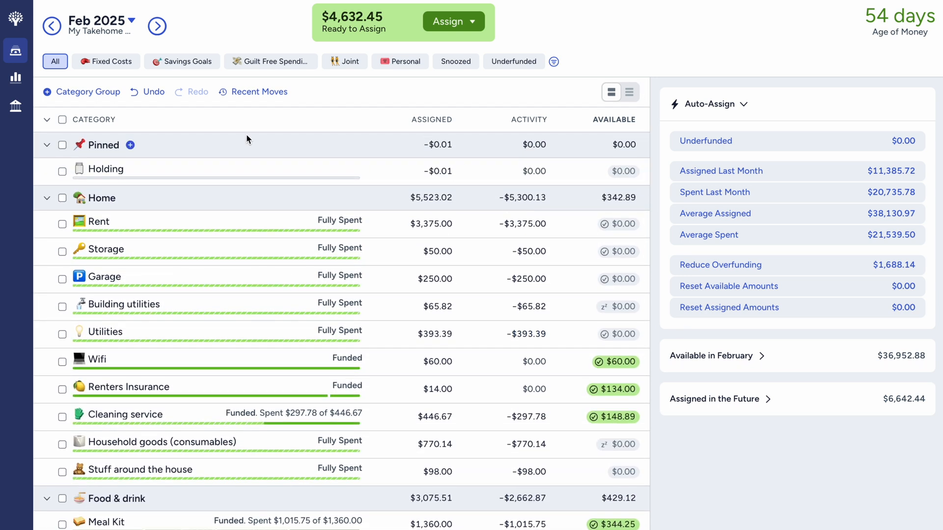
Step: Switch the budget to March 2025 and review the funding status of the Fixed Costs categories
left_click(157, 26)
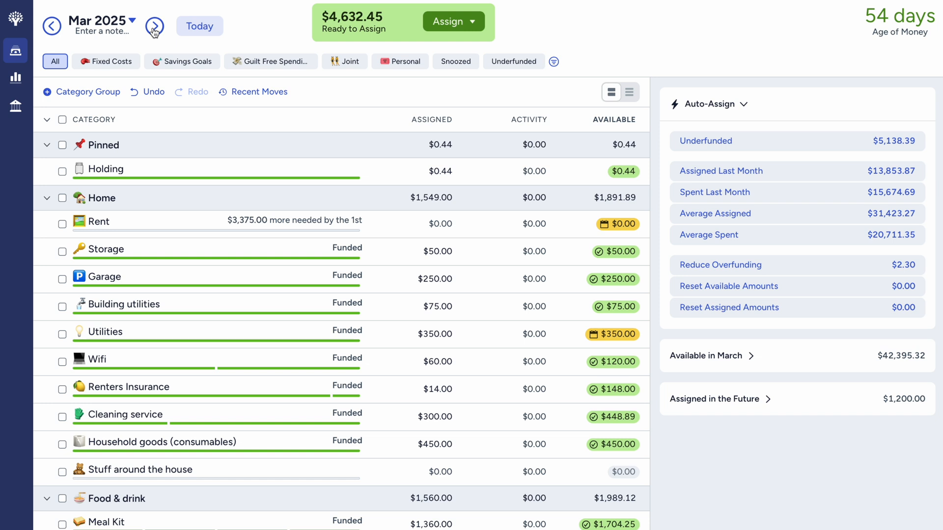
left_click(107, 62)
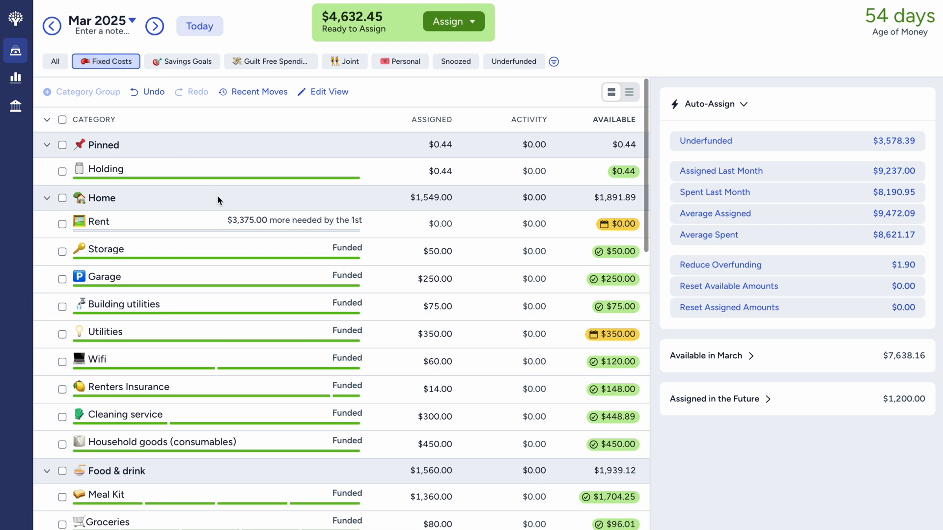
scroll(222, 257, "down", 1)
scroll(222, 256, "down", 7)
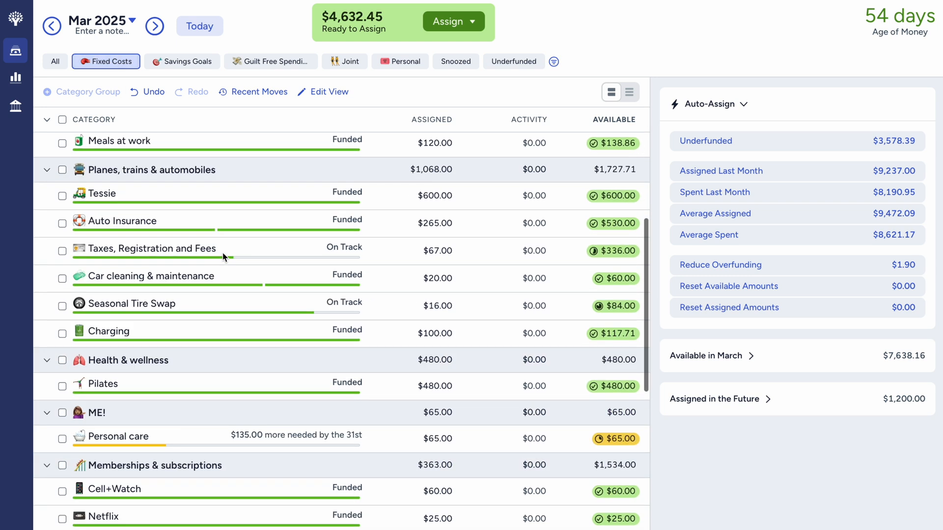
scroll(223, 257, "down", 5)
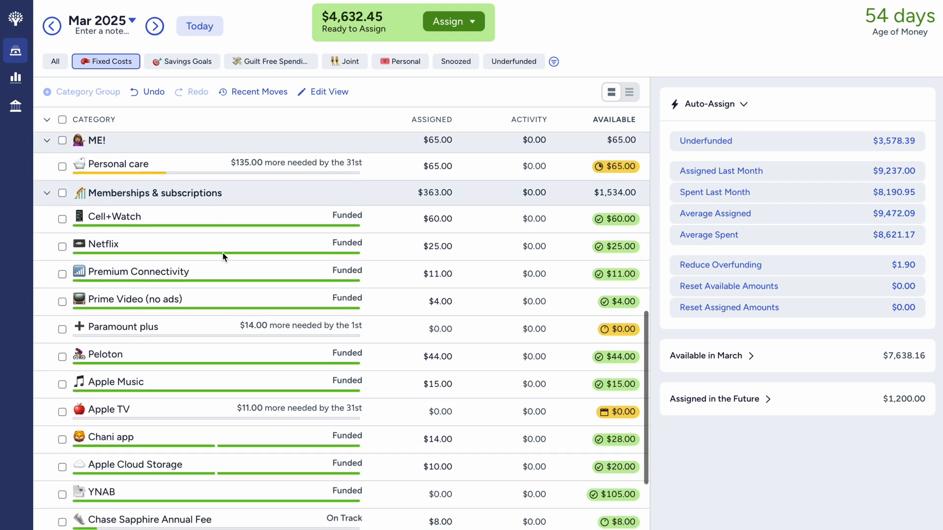
scroll(222, 256, "up", 13)
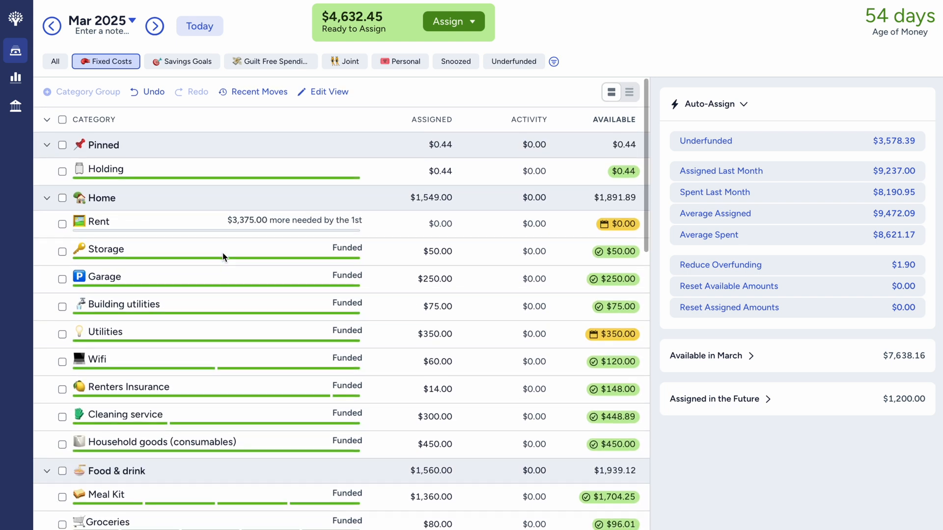
Step: Show only the underfunded March categories and assign $3,375 to Rent
left_click(513, 63)
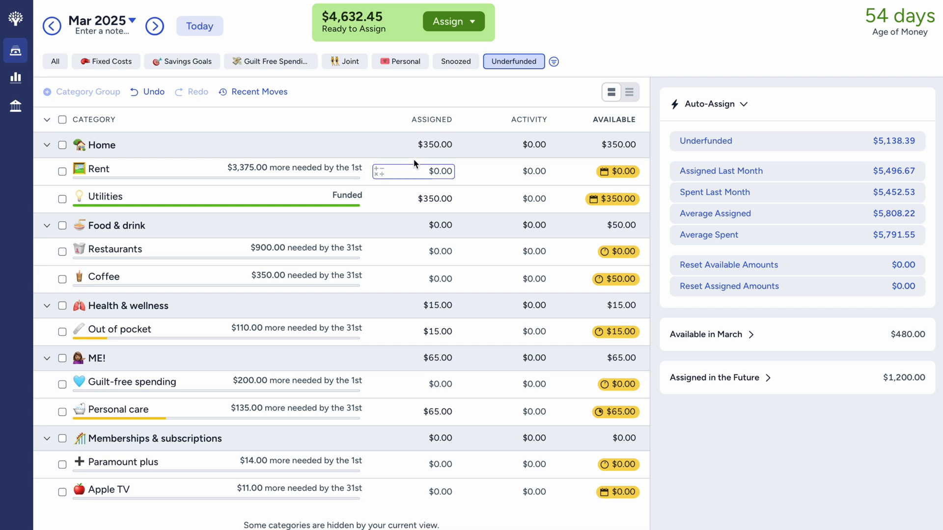
left_click(441, 170)
type("3")
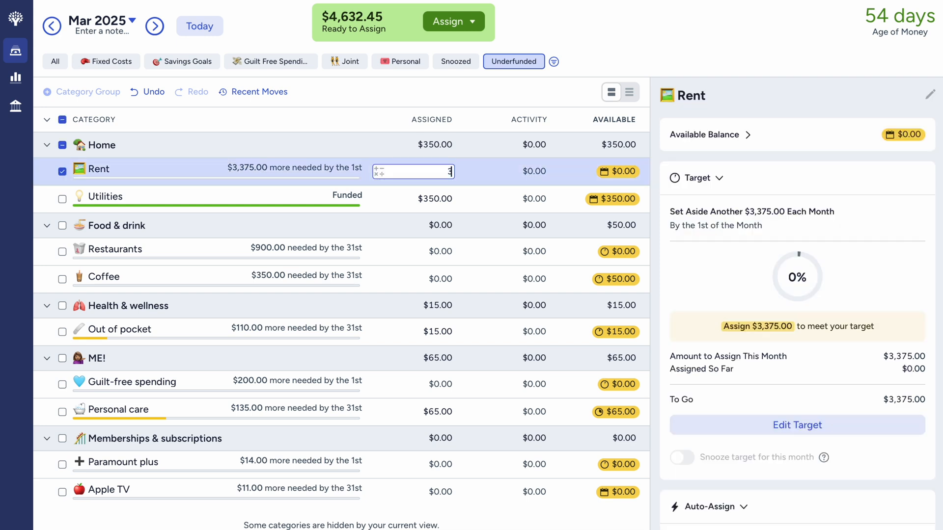
type("375")
key("Return")
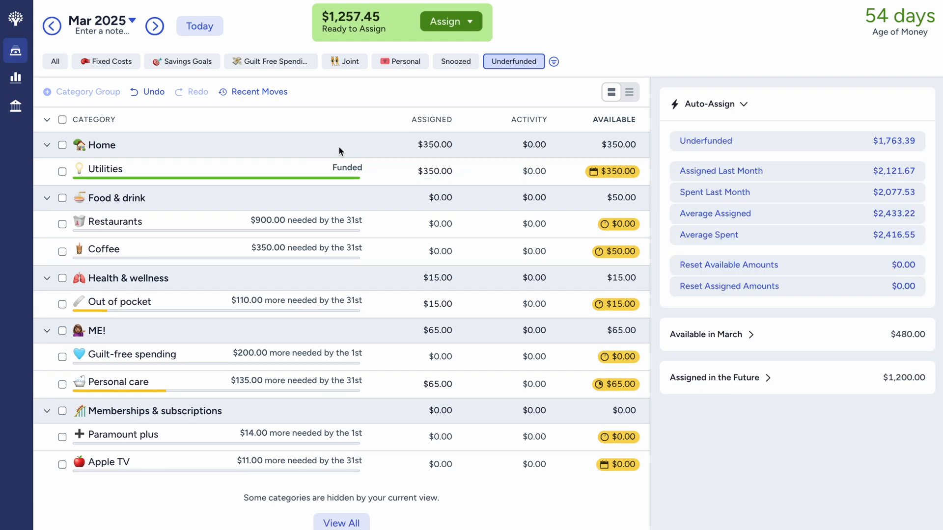
Step: Check the Utilities target and auto-assign amounts, and set the category's March assigned amount to $400
left_click(190, 172)
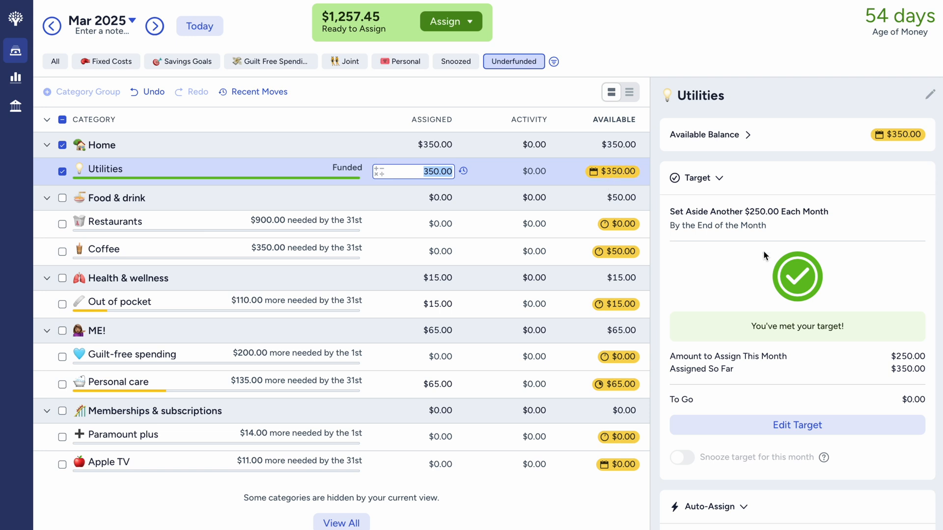
scroll(764, 255, "down", 1)
scroll(763, 255, "down", 2)
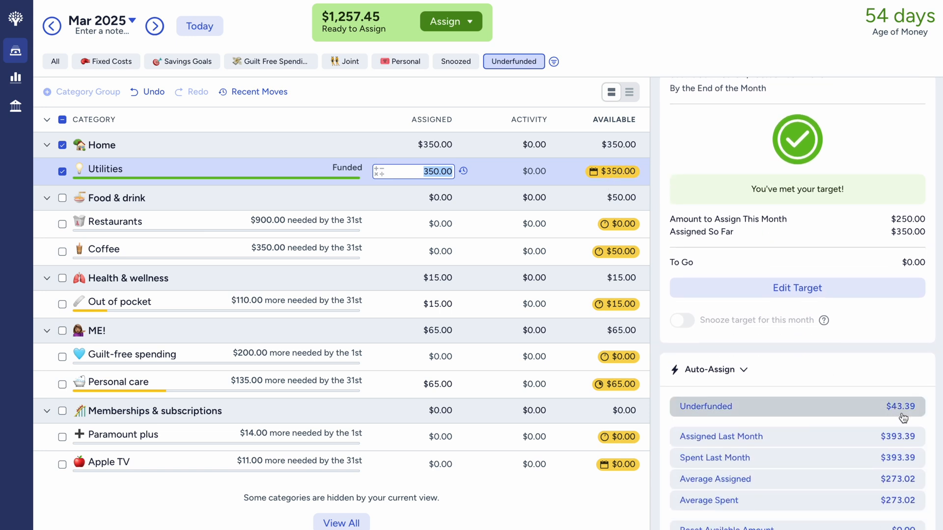
scroll(892, 393, "down", 2)
scroll(890, 350, "down", 1)
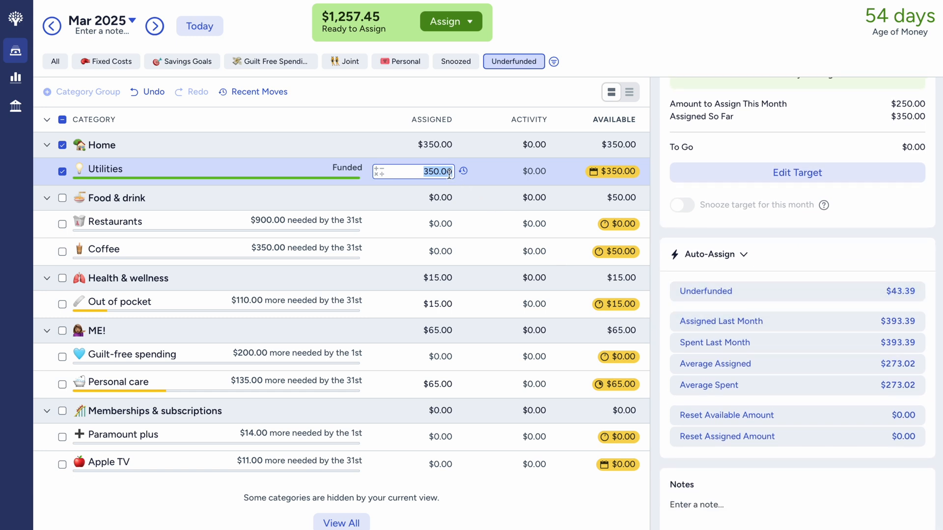
type("400.00")
key("Return")
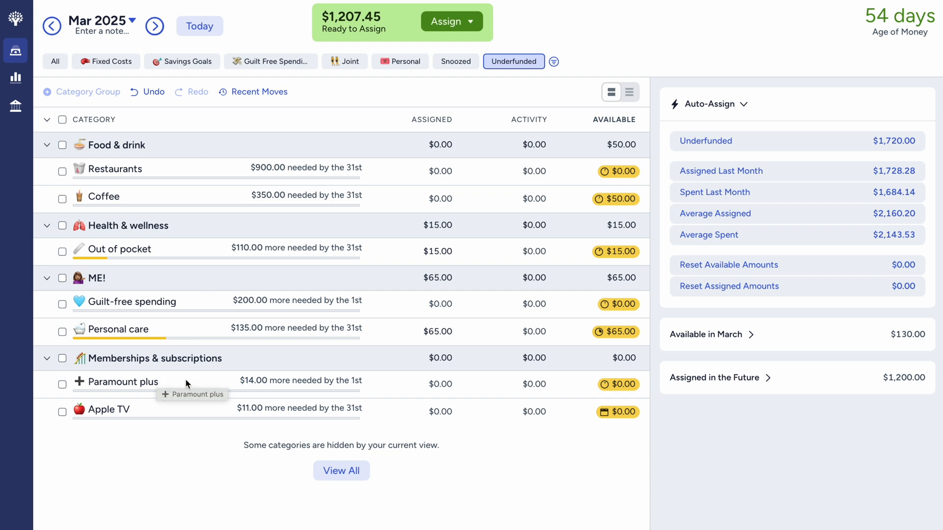
Step: Assign $14 to Paramount plus and $11 to Apple TV for March
left_click(415, 385)
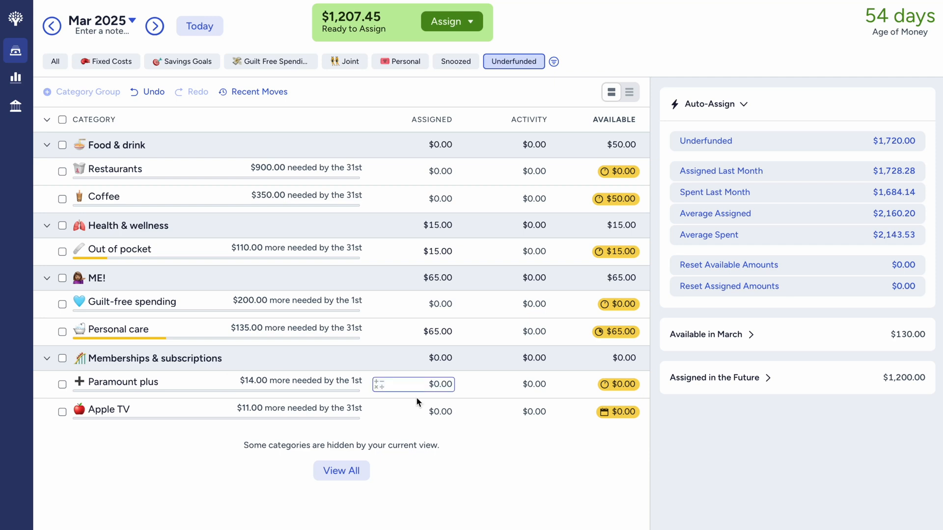
type("14")
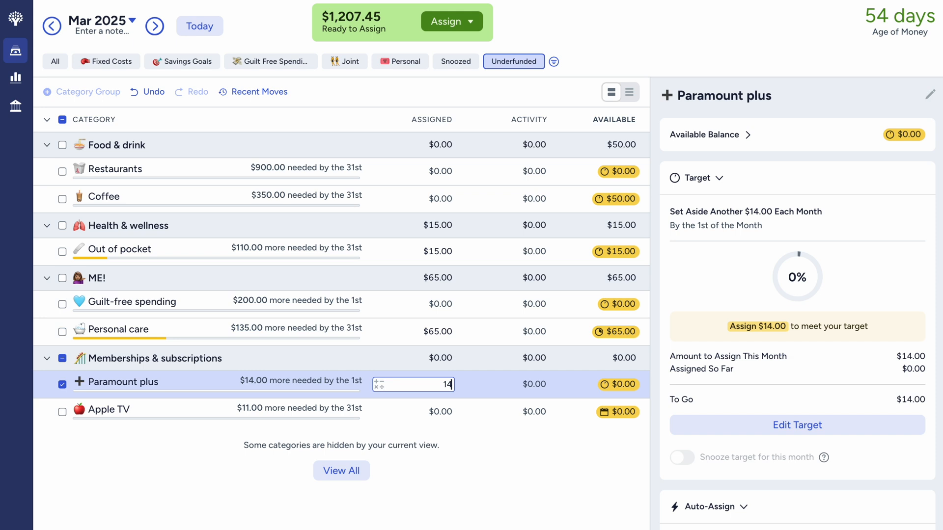
key("Return")
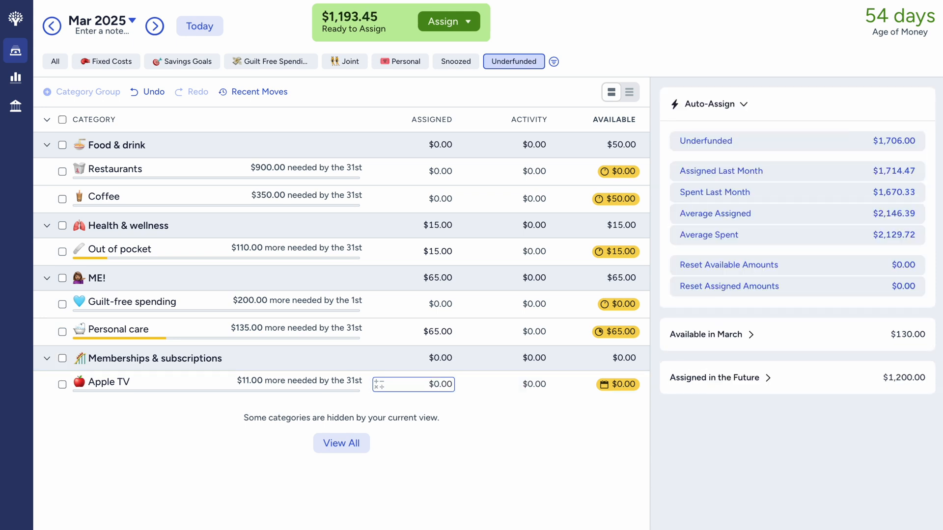
left_click(417, 388)
type("11")
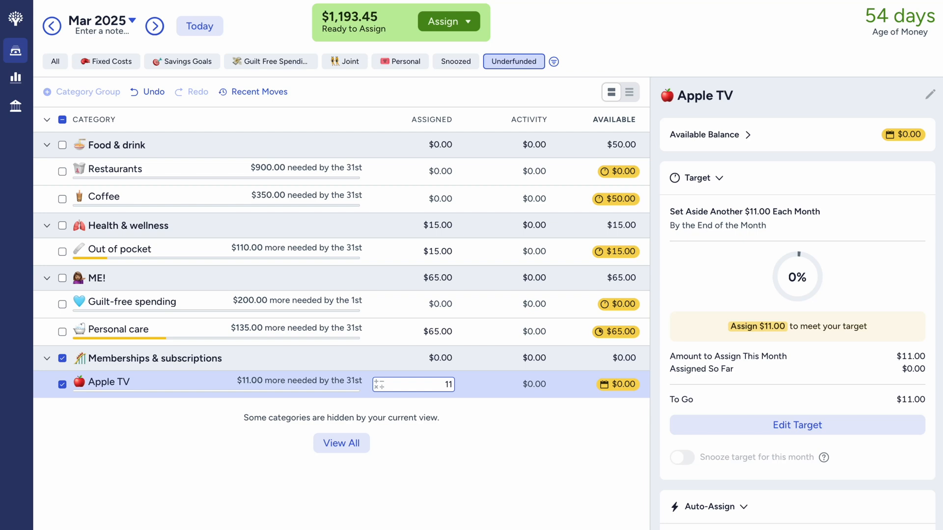
key("Return")
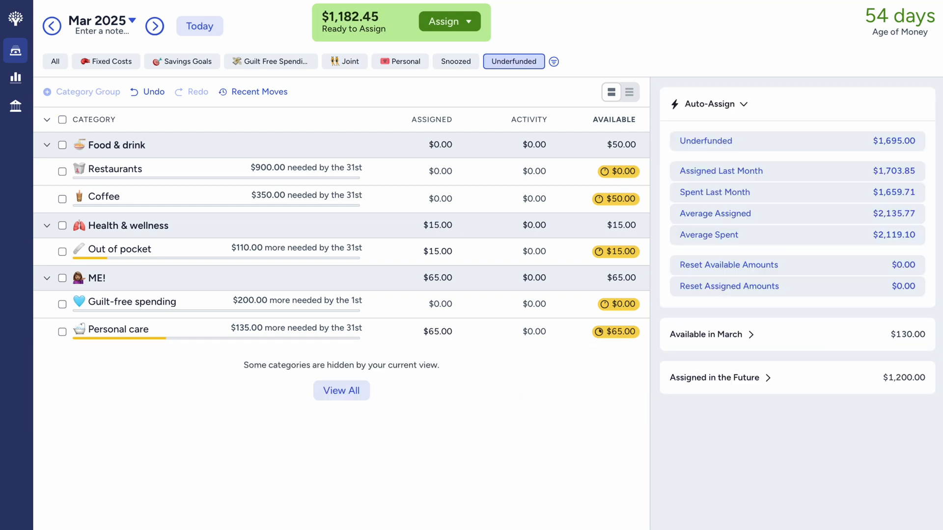
Step: Examine the note on the Personal care category and deselect the category
left_click(62, 332)
scroll(749, 264, "down", 5)
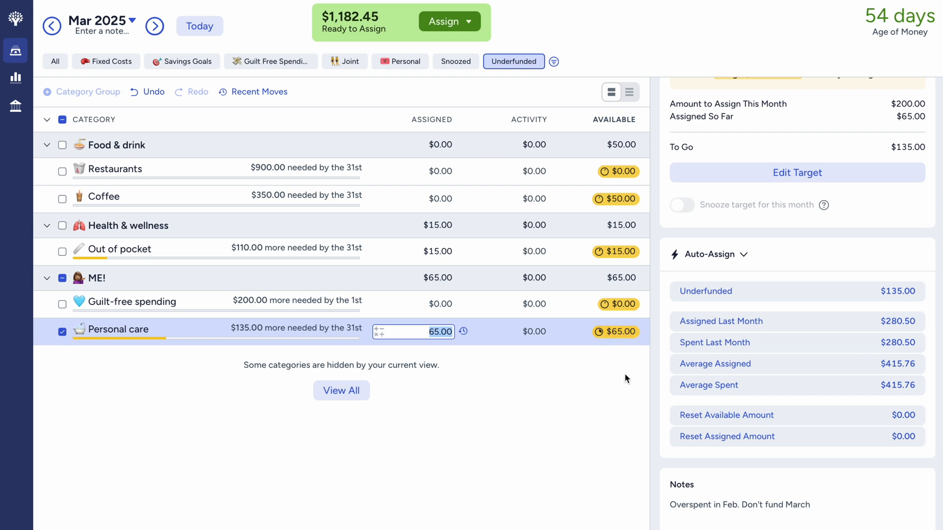
left_click_drag(813, 509, 671, 505)
left_click(707, 505)
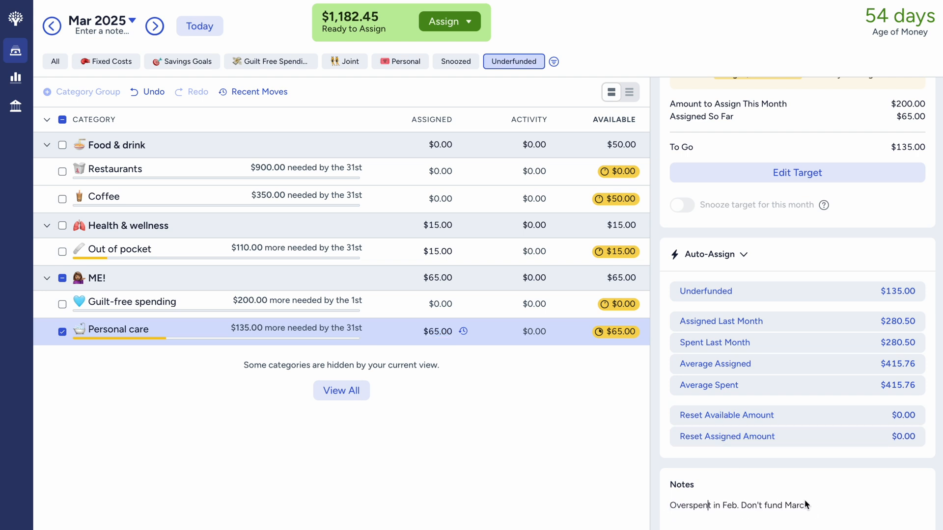
left_click(63, 333)
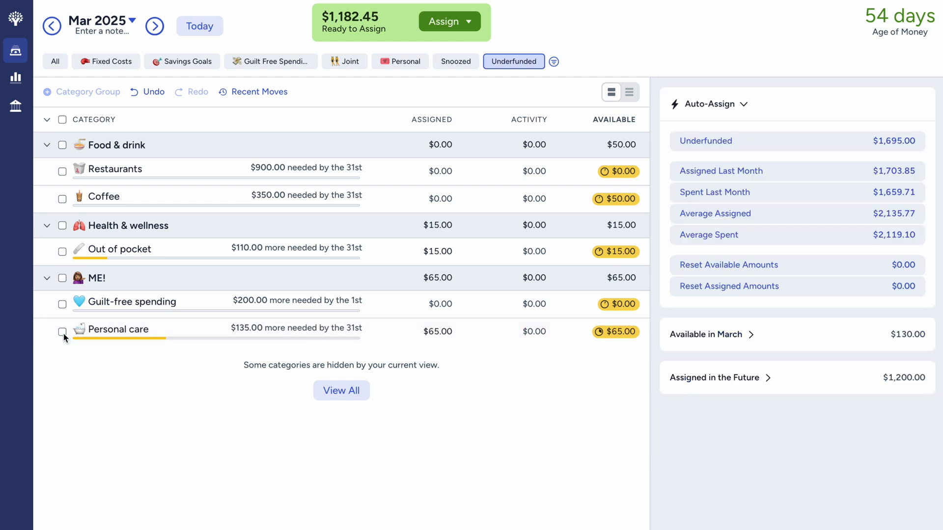
Step: Examine the note and target of the Guilt-free spending category and deselect the category
left_click(62, 304)
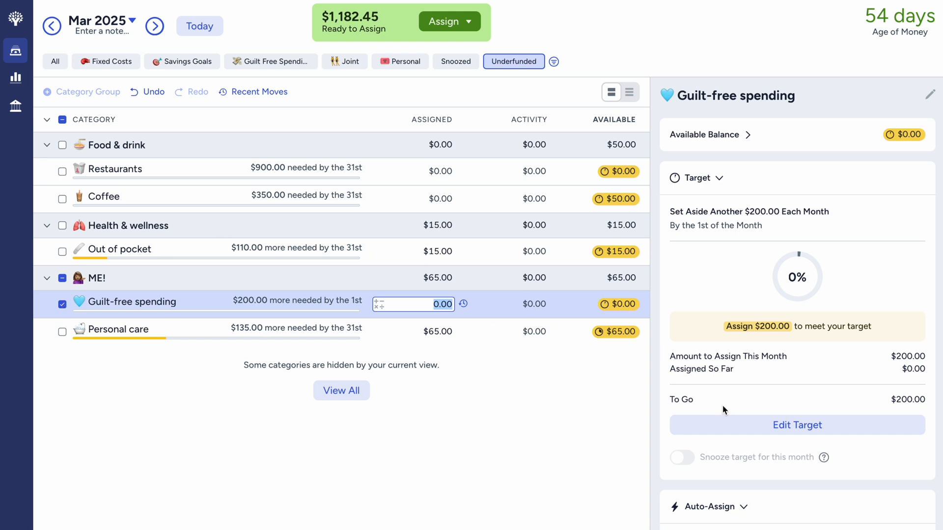
scroll(723, 406, "down", 5)
left_click(730, 514)
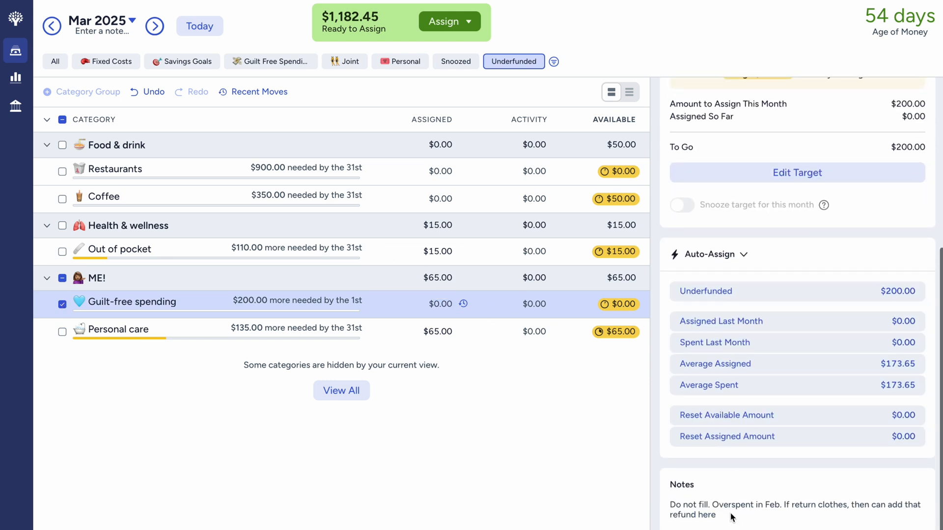
scroll(718, 493, "up", 1)
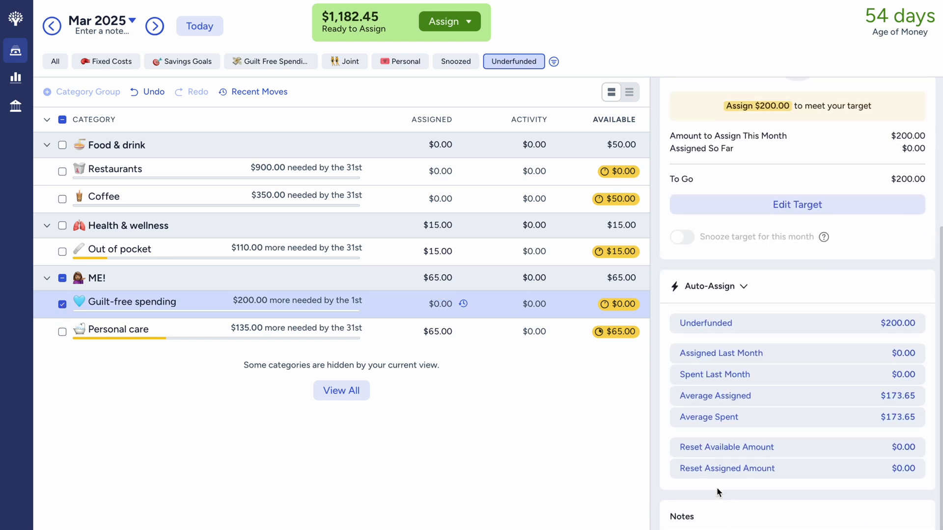
scroll(717, 491, "up", 2)
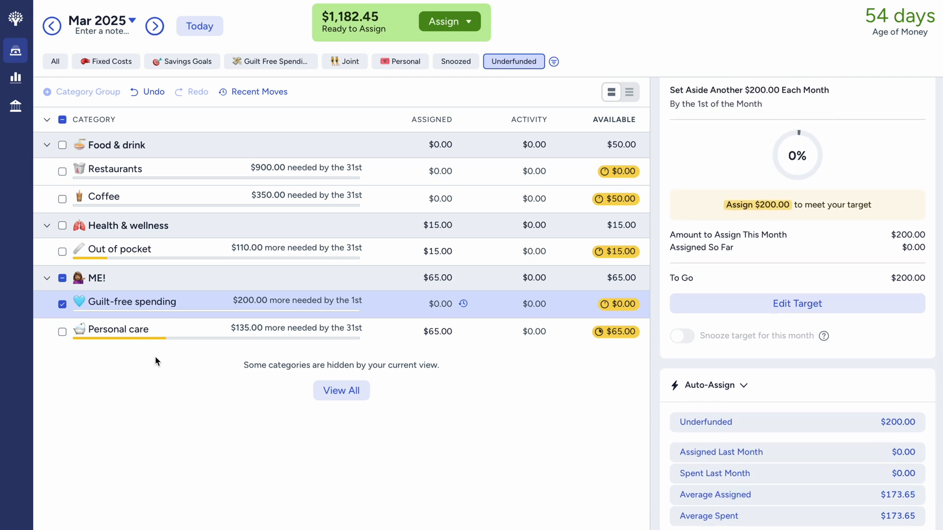
left_click(66, 305)
Step: Examine the note on the Out of pocket category under Health & wellness and deselect the category
left_click(66, 254)
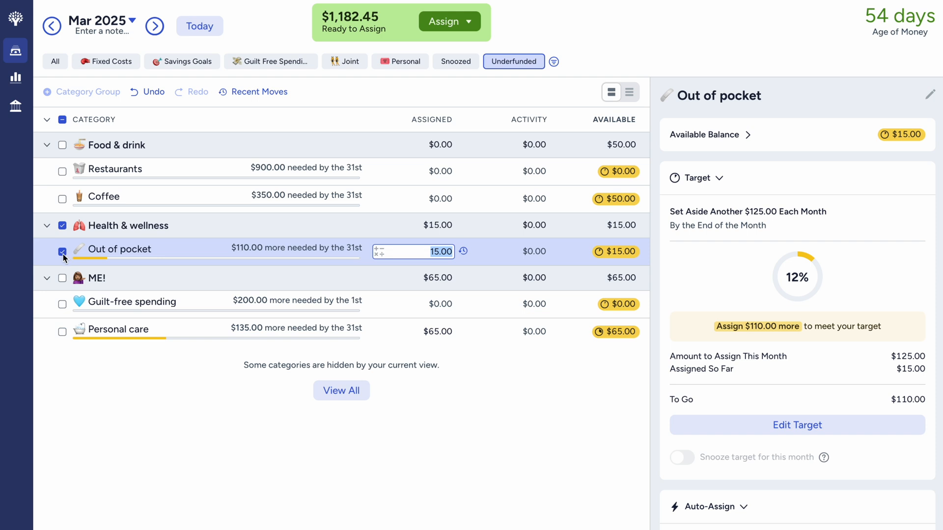
scroll(690, 339, "down", 5)
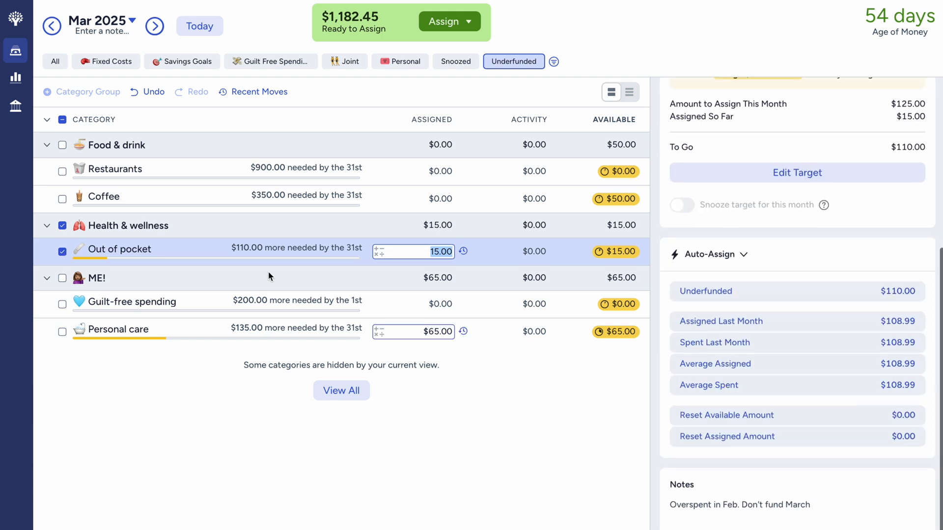
left_click(62, 252)
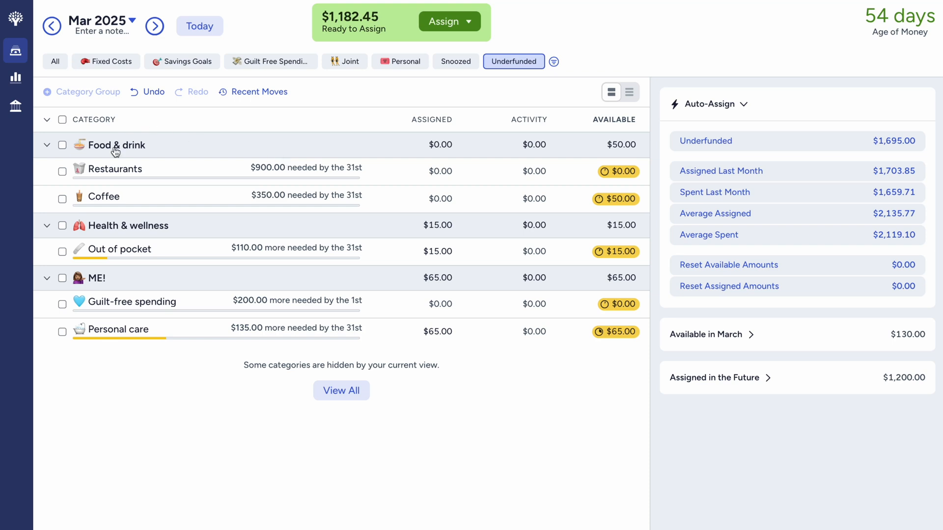
Step: Check the combined auto-assign amounts for the underfunded Food & drink categories and show the Guilt Free Spending view
left_click(62, 145)
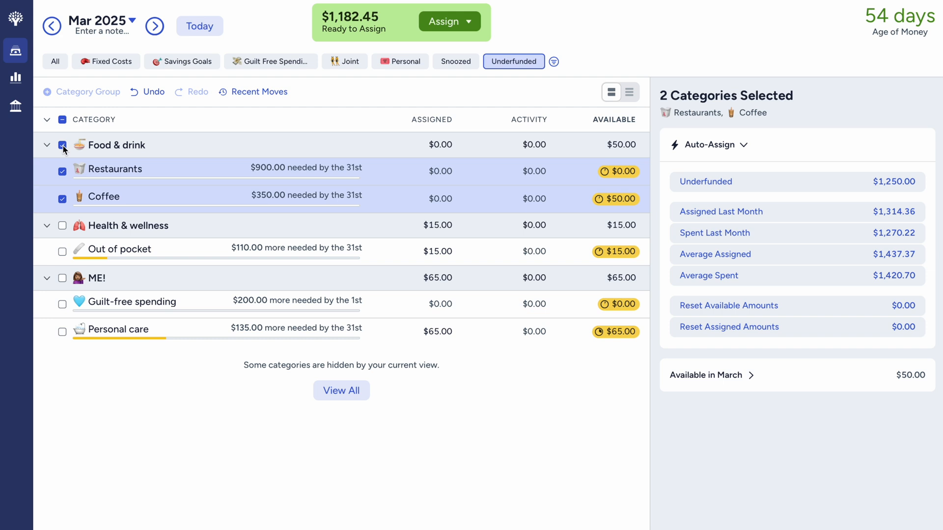
left_click(272, 63)
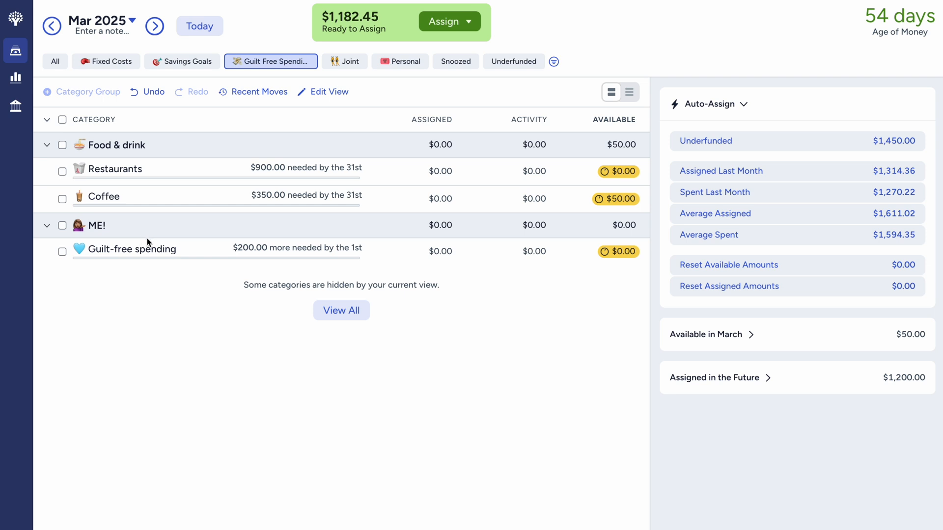
Step: Compare the combined auto-assign amounts for Restaurants and Coffee with those for Meal Kit, Groceries and Meals at work in the Fixed Costs view
left_click(63, 170)
left_click(62, 199)
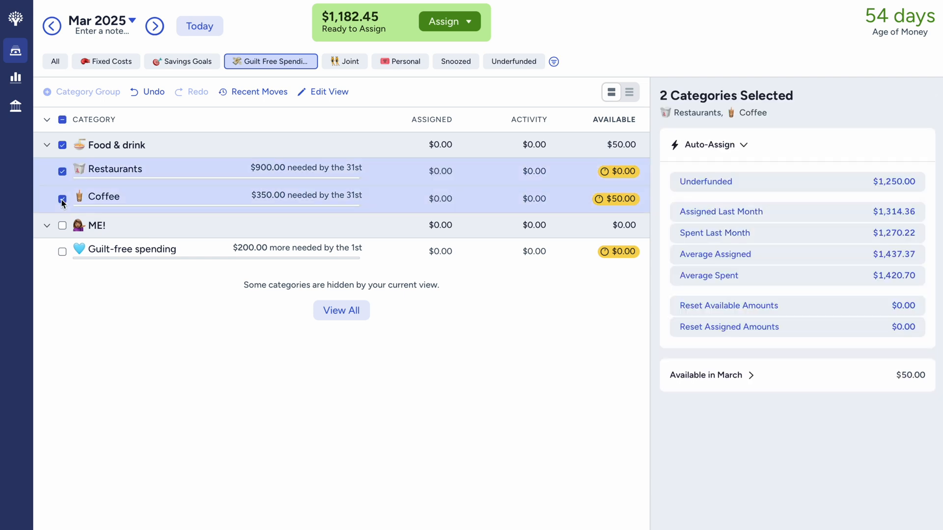
left_click(105, 61)
scroll(152, 299, "down", 1)
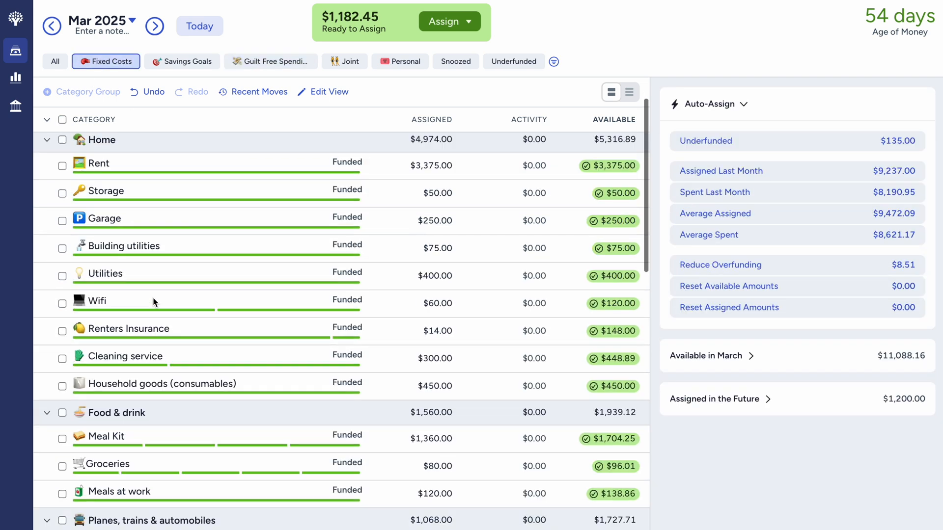
scroll(153, 300, "down", 5)
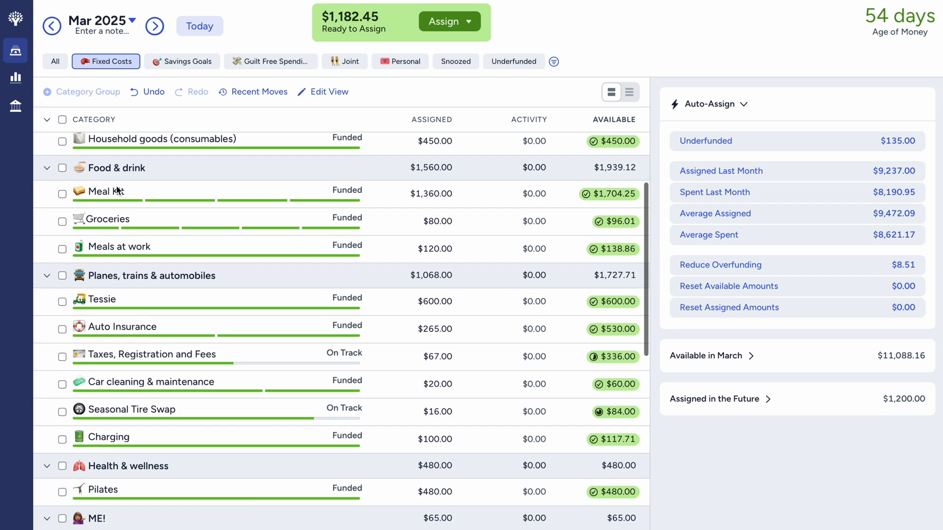
left_click(118, 190)
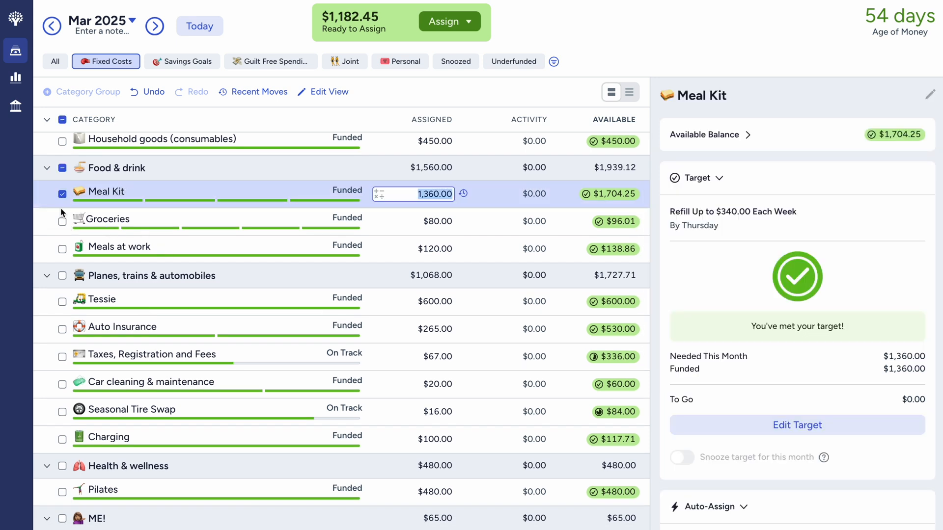
left_click(61, 221)
left_click(62, 249)
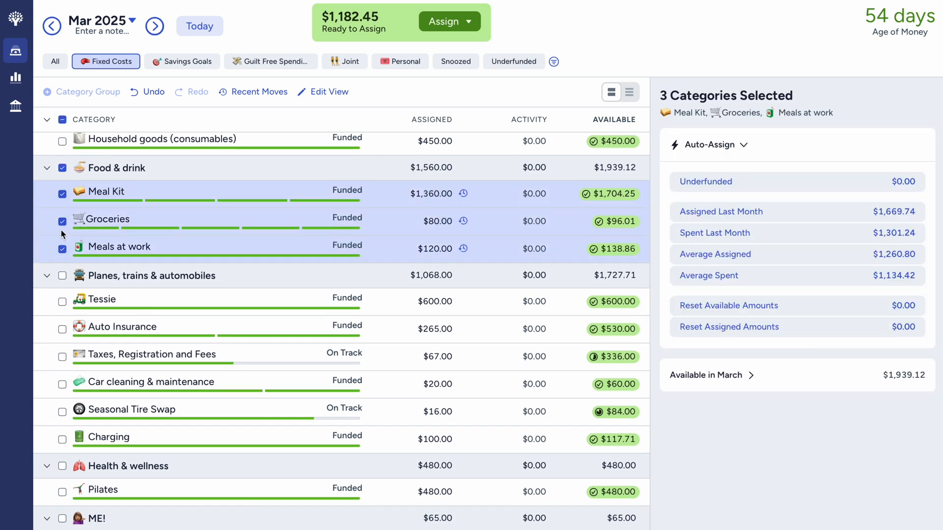
left_click(62, 168)
Step: Return to the Guilt Free Spending view and assign $800 to the Restaurants category
left_click(271, 61)
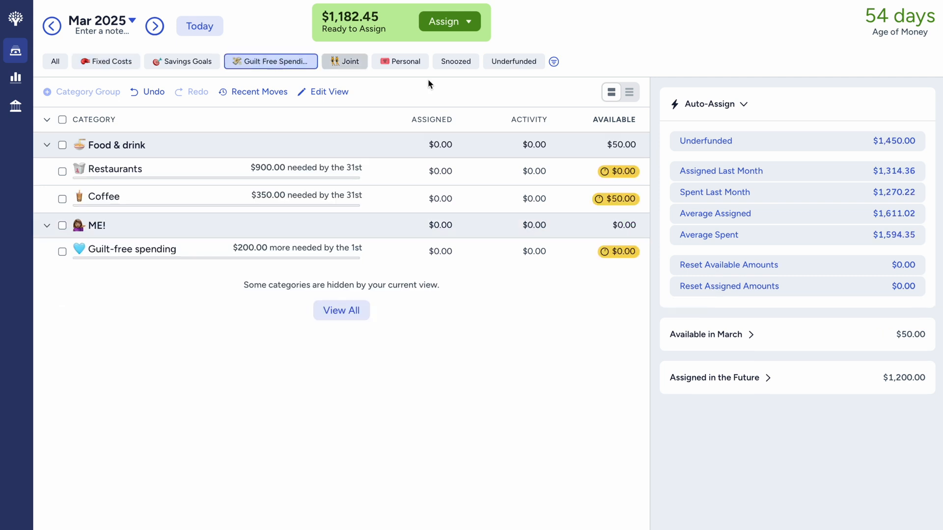
left_click(437, 169)
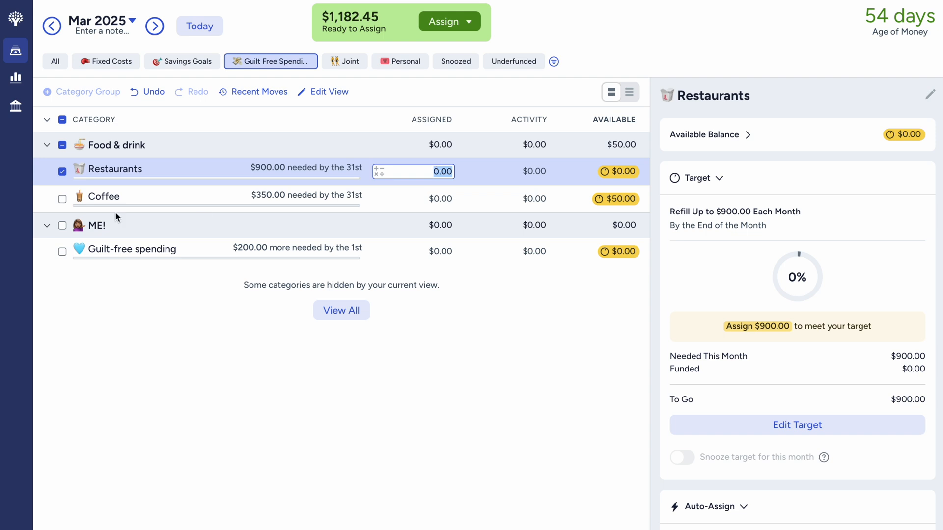
left_click(62, 199)
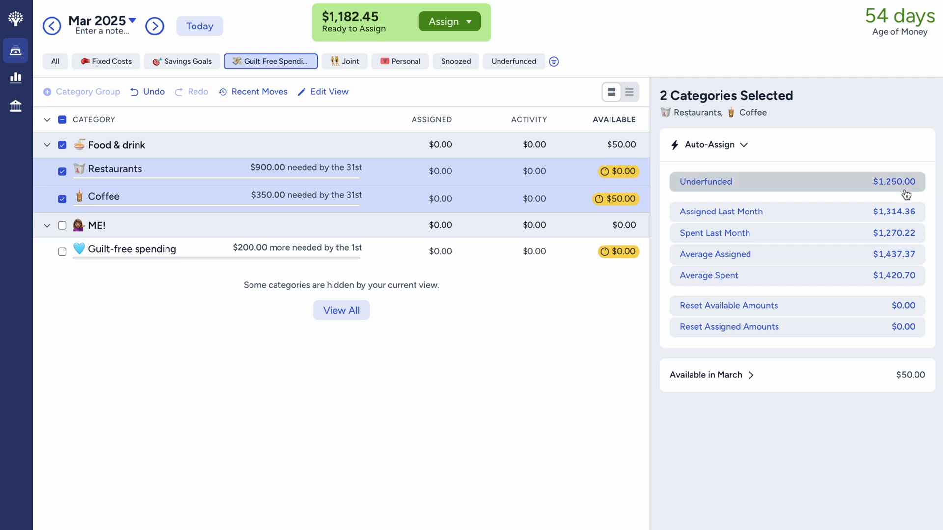
left_click(448, 201)
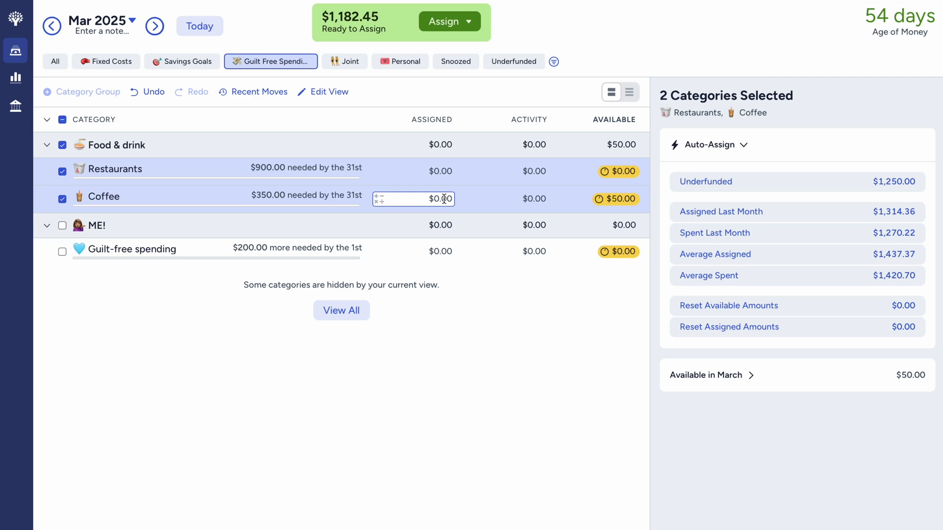
left_click(442, 172)
type("8")
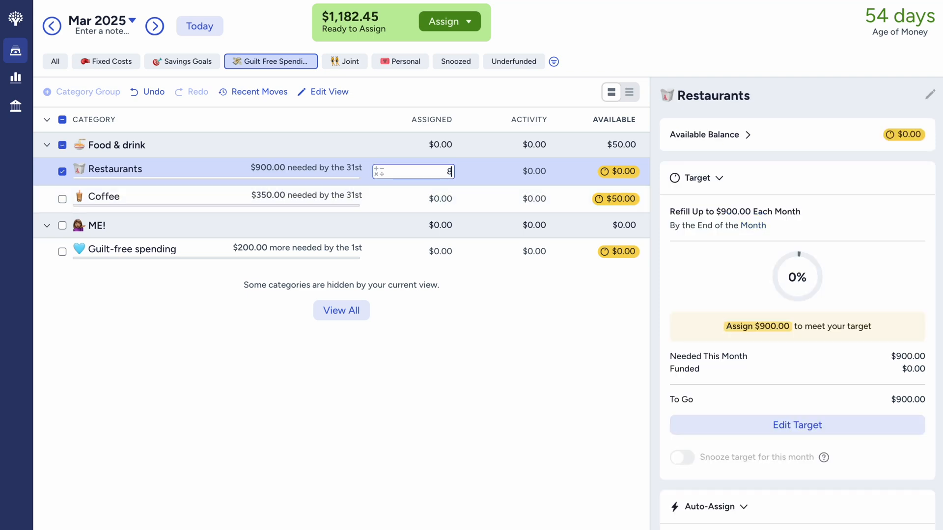
type("00")
key("Return")
Step: Assign $350 to the Coffee category and deselect it
left_click(389, 203)
left_click(389, 203)
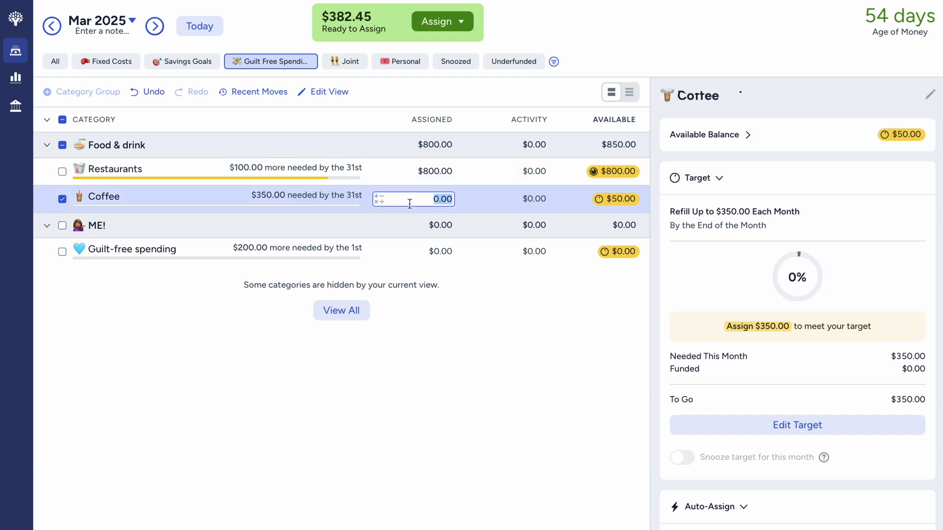
type("350")
key("Return")
left_click(126, 193)
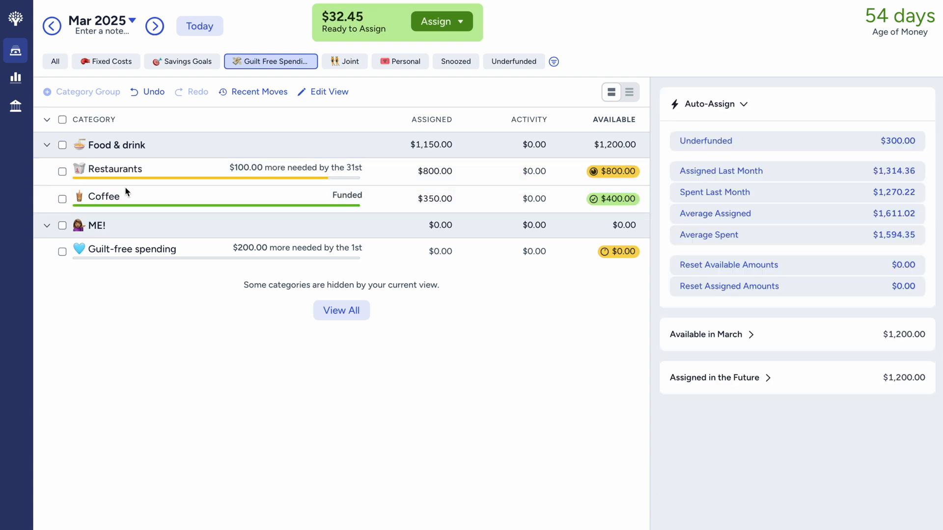
Step: Add $32.45 to the amount already assigned to Restaurants and deselect the category
left_click(444, 173)
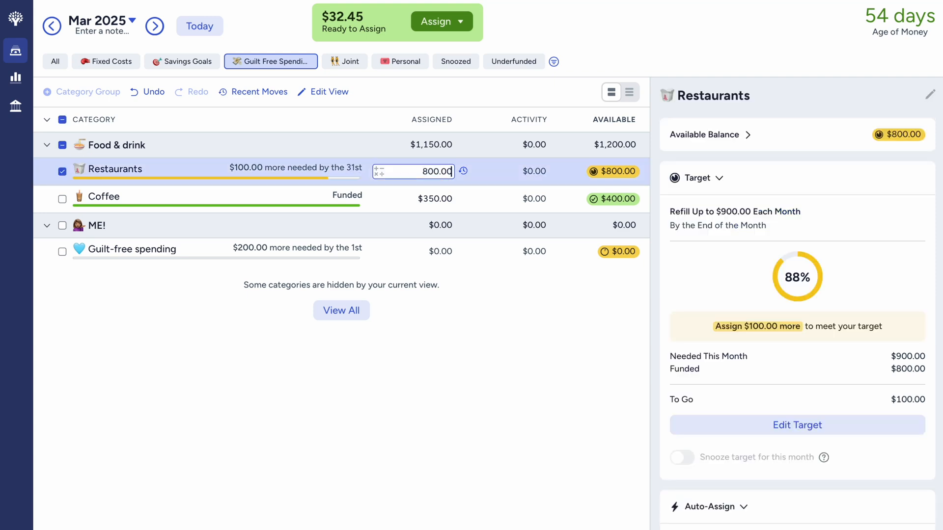
type("+32.45")
key("Return")
left_click(62, 171)
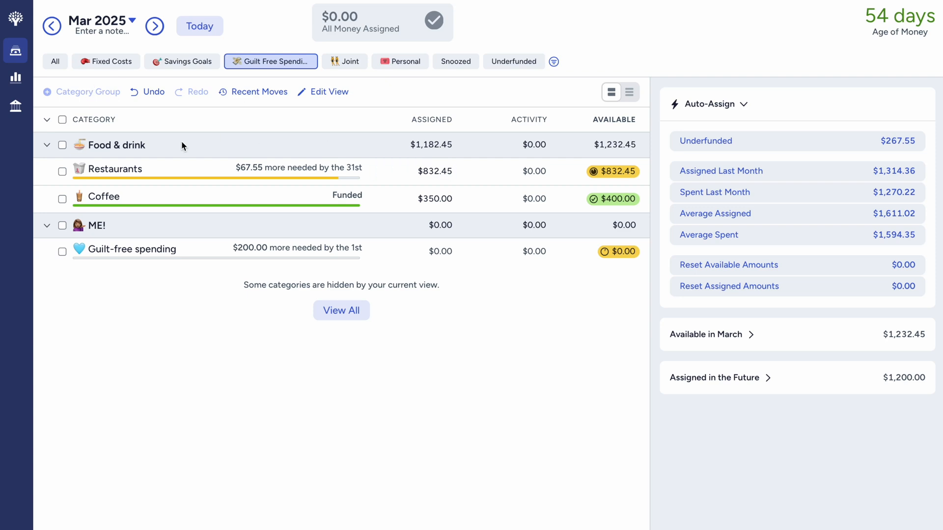
Step: Check the combined shortfall of Restaurants, Out of pocket, Guilt-free spending and Personal care in the Underfunded view, and return to all categories
left_click(104, 61)
left_click(56, 62)
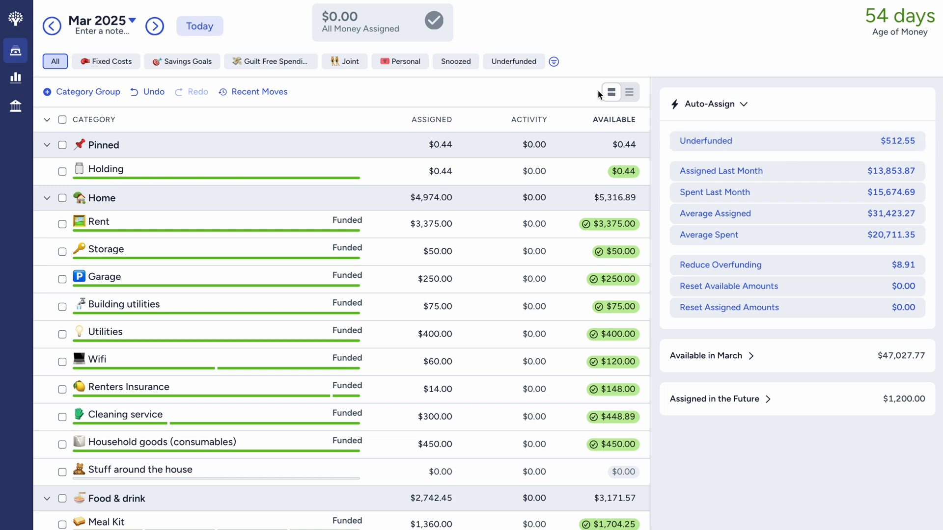
left_click(514, 61)
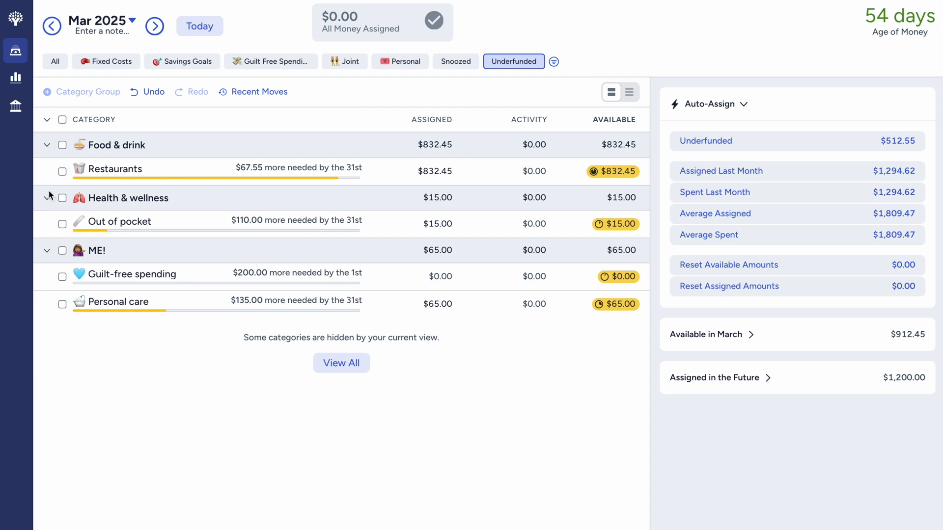
left_click(62, 171)
left_click(62, 224)
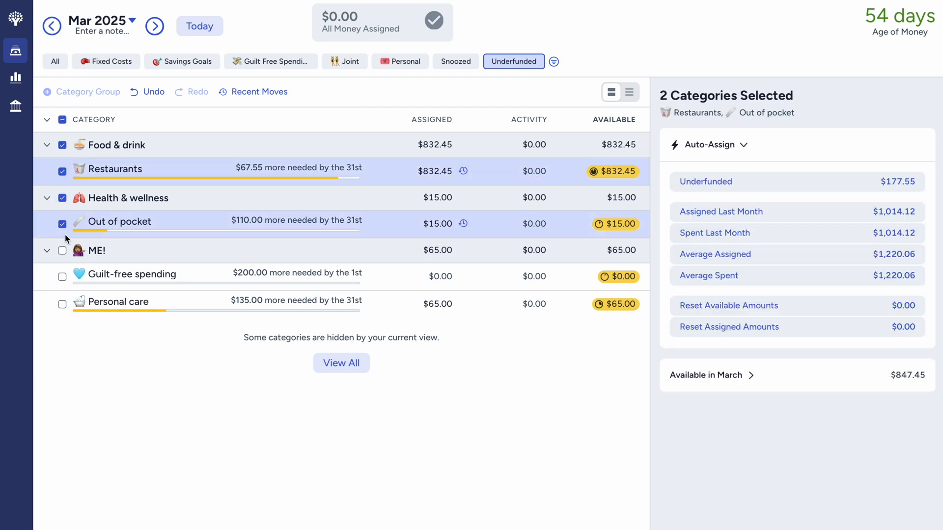
left_click(62, 224)
left_click(62, 224)
left_click(62, 276)
left_click(62, 304)
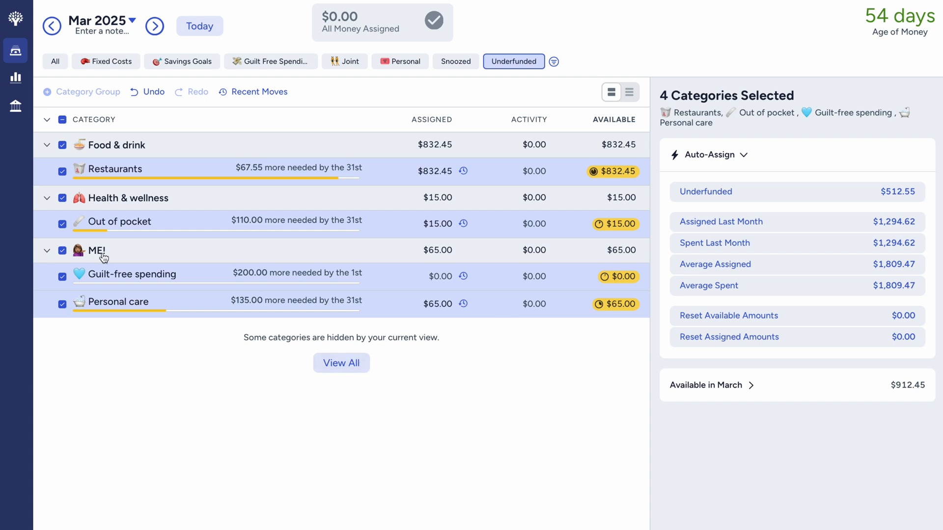
left_click(63, 120)
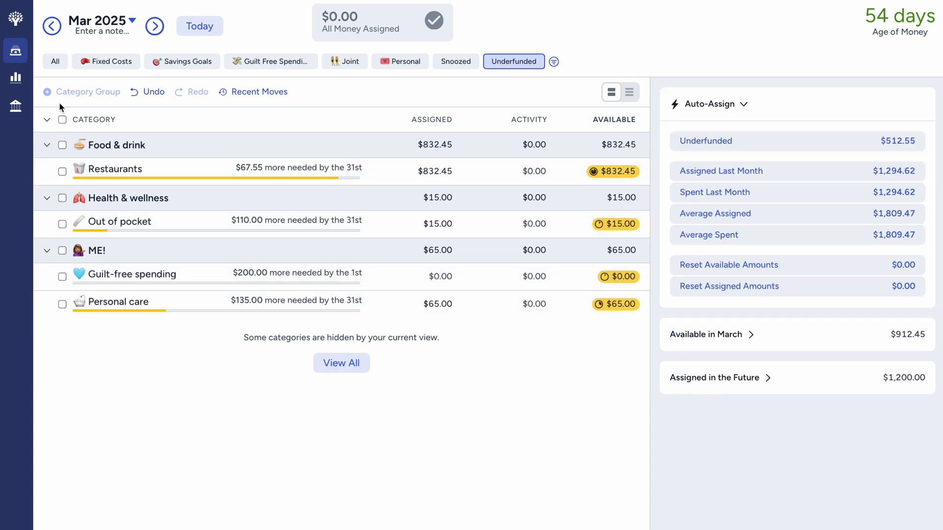
left_click(54, 64)
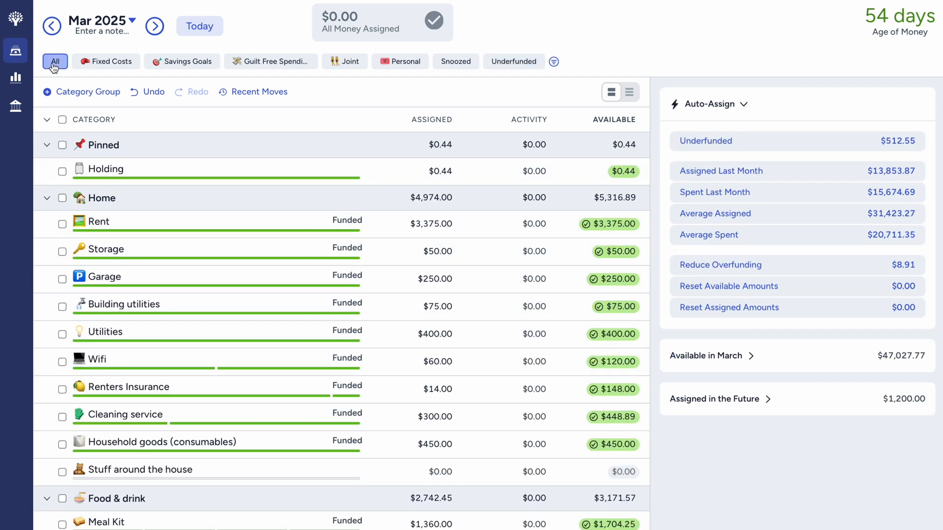